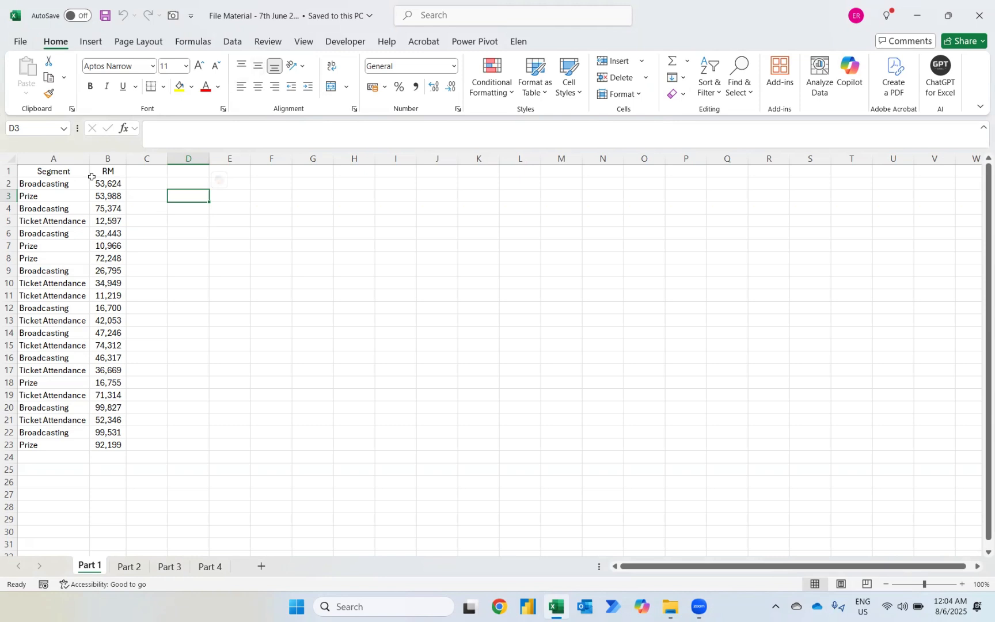
Start a Python formula in D3 that references the Segment and RM table A1:B23 with headers.
{"action": "left_click", "coordinate": [190, 44]}
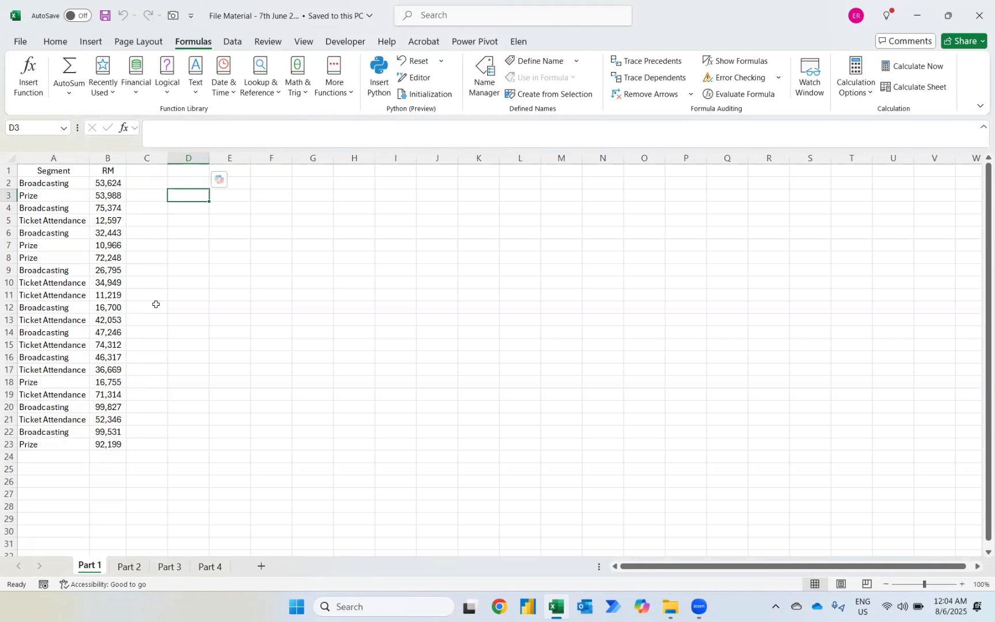
{"action": "type", "text": "=py"}
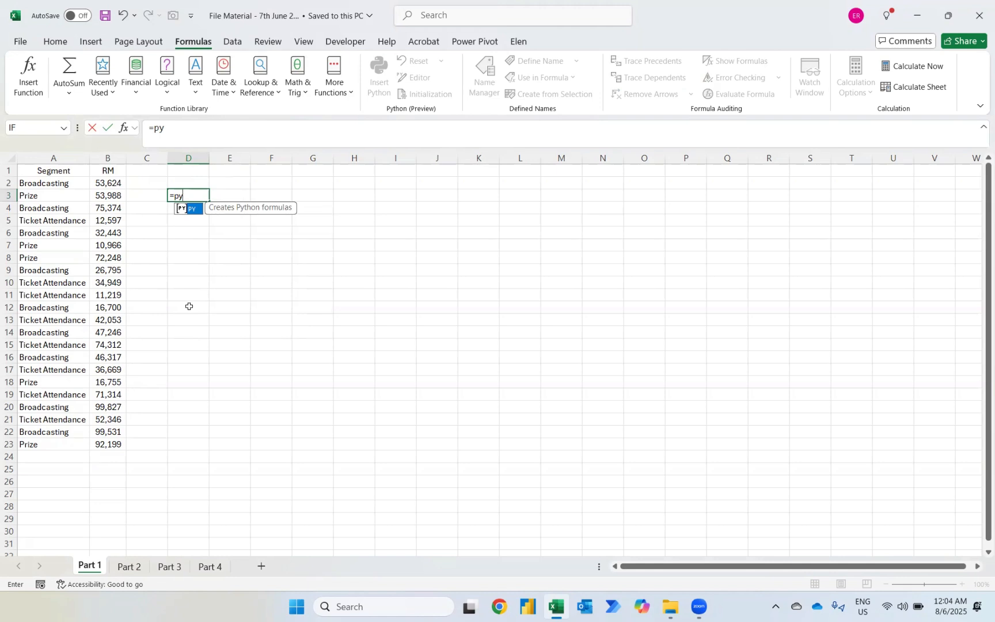
{"action": "key", "text": "Tab"}
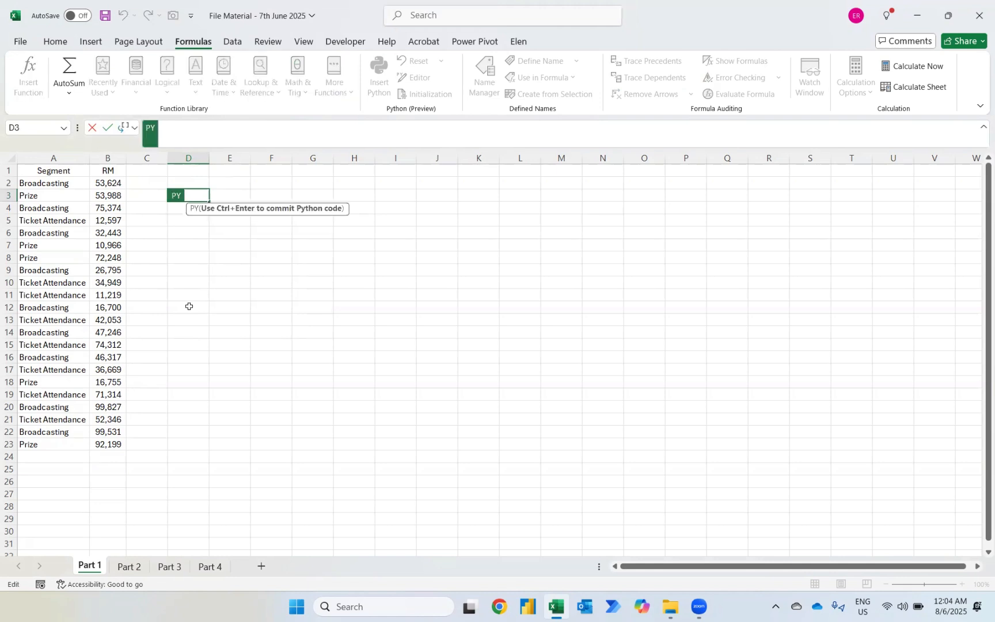
{"action": "left_click", "coordinate": [56, 173]}
{"action": "left_click", "coordinate": [56, 173]}
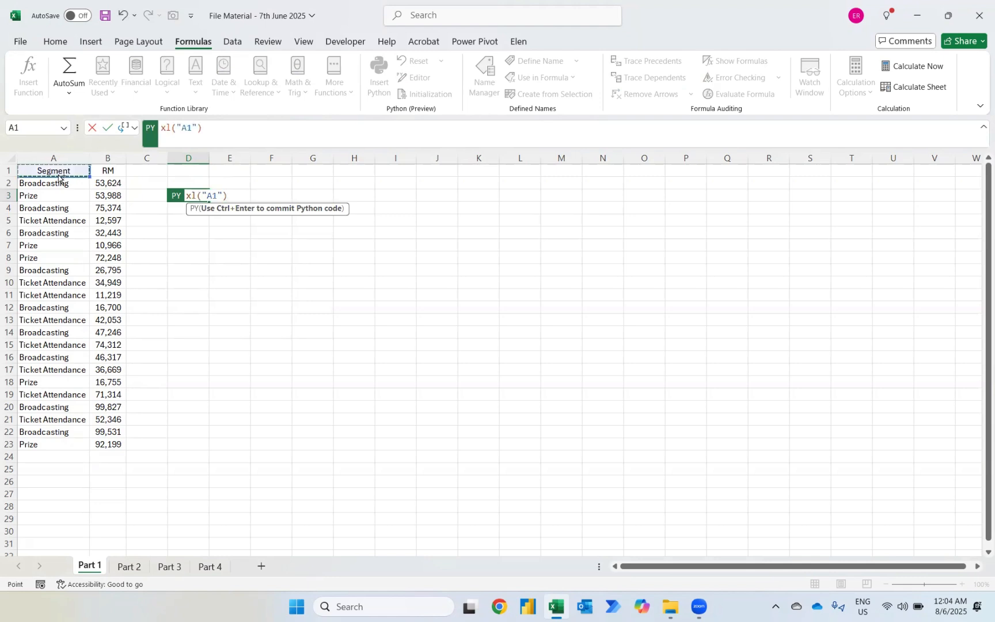
{"action": "key", "text": "ctrl+shift+Down"}
{"action": "key", "text": "shift+Right"}
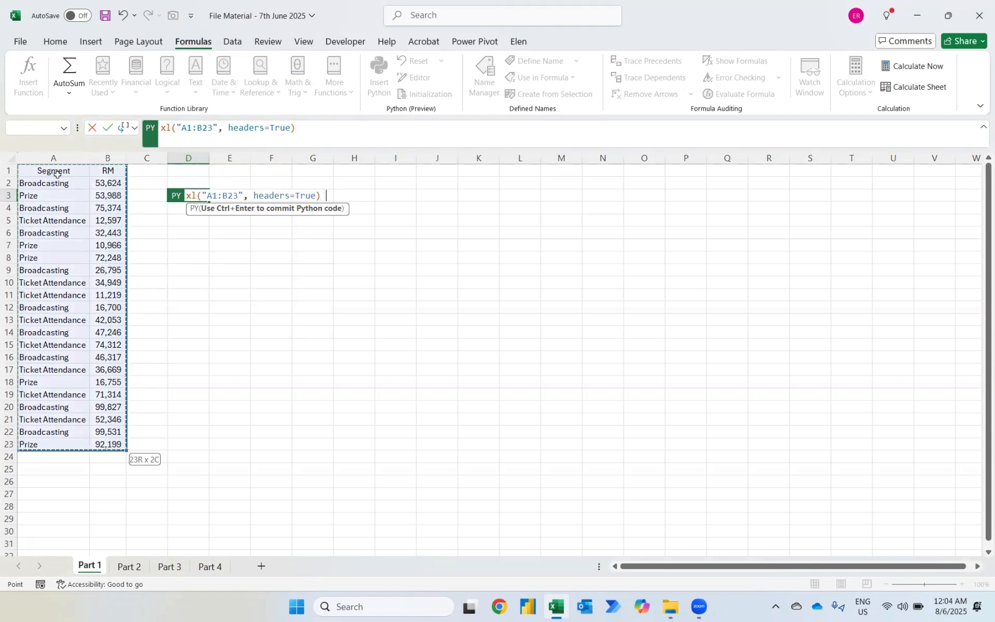
Complete the Python formula with .describe() and output its result as Excel values.
{"action": "key", "text": "BackSpace"}
{"action": "type", "text": ".desc"}
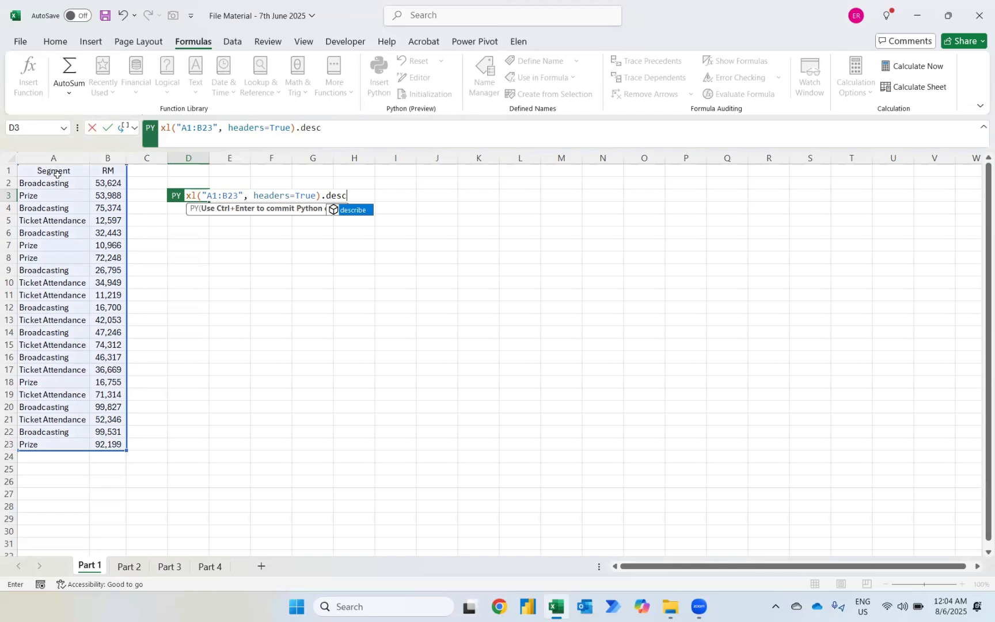
{"action": "key", "text": "Tab"}
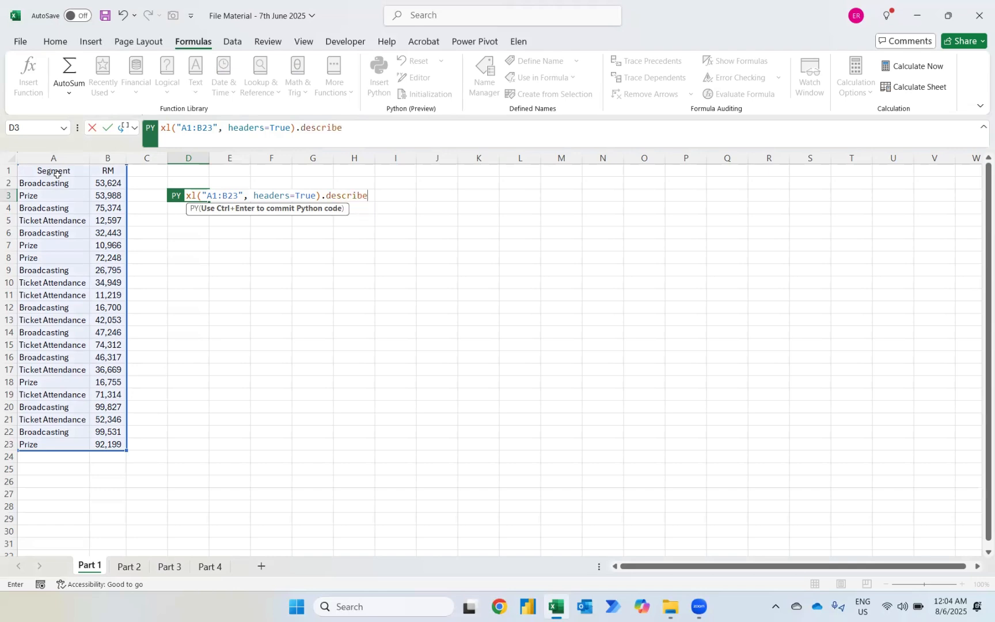
{"action": "type", "text": "("}
{"action": "key", "text": "ctrl+Return"}
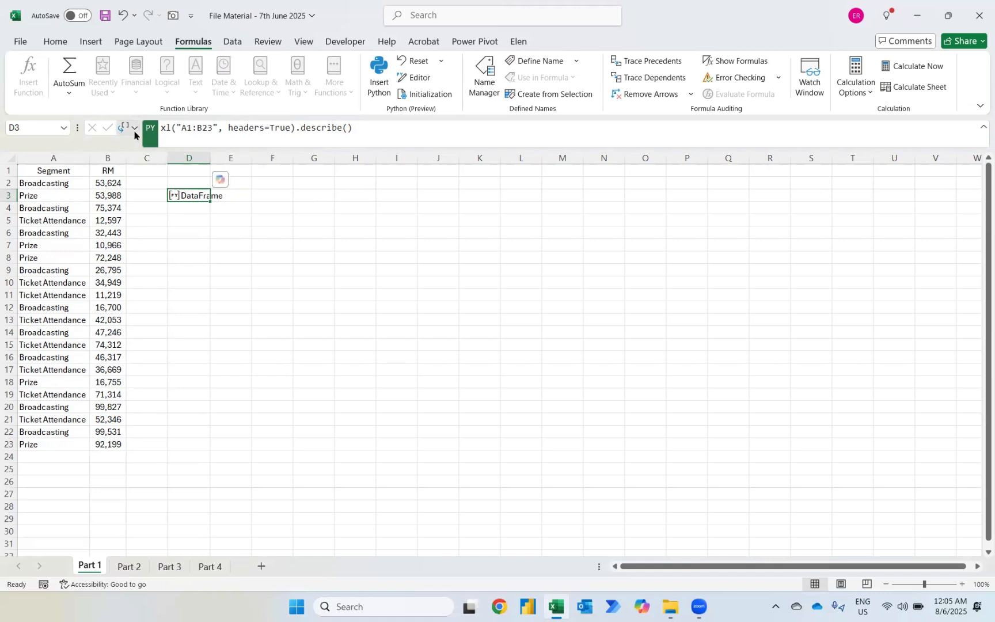
{"action": "left_click", "coordinate": [134, 128]}
{"action": "left_click", "coordinate": [155, 183]}
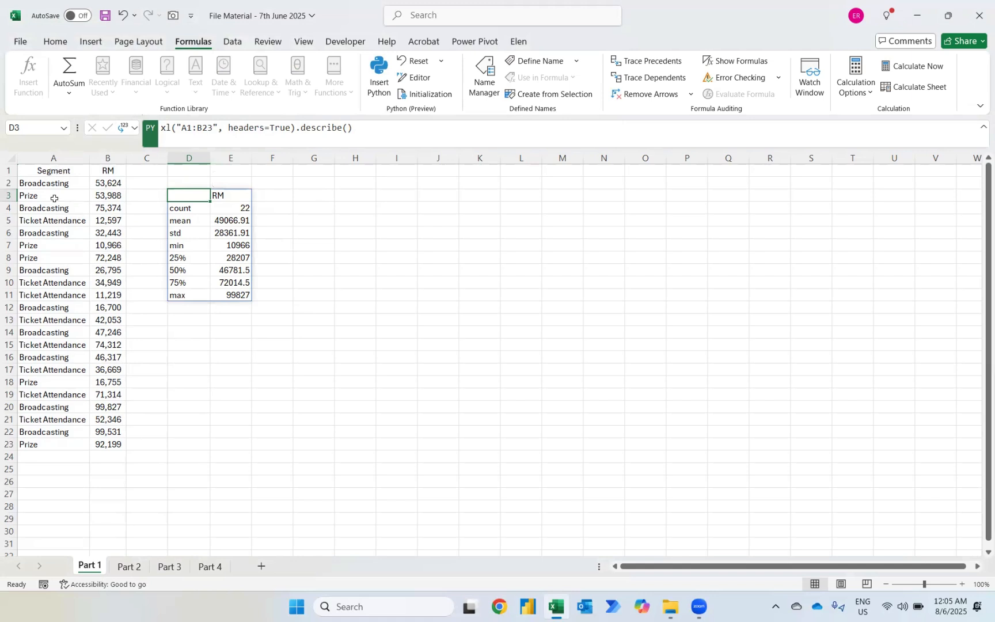
Restrict the D3 describe formula to the Segment column by inserting ['Segment'] before .describe().
{"action": "left_click", "coordinate": [293, 126]}
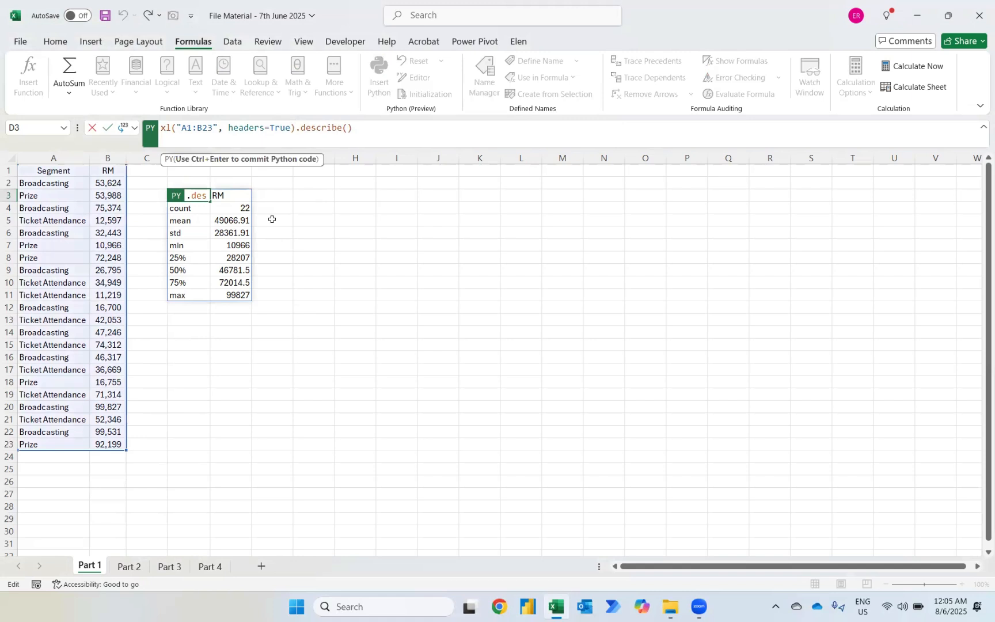
{"action": "type", "text": "["}
{"action": "type", "text": "'"}
{"action": "type", "text": "Segment"}
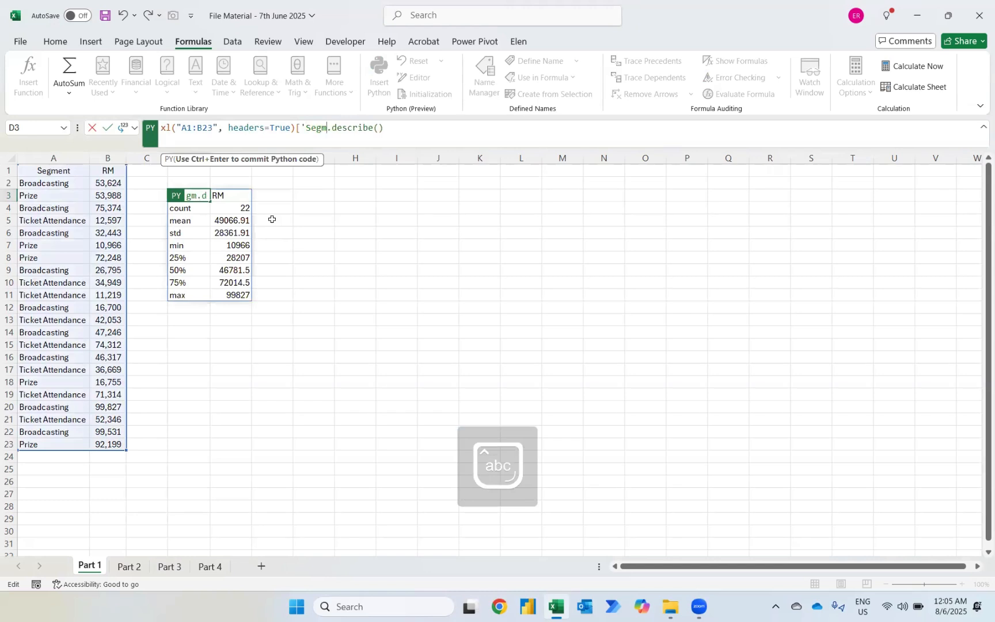
{"action": "type", "text": "']"}
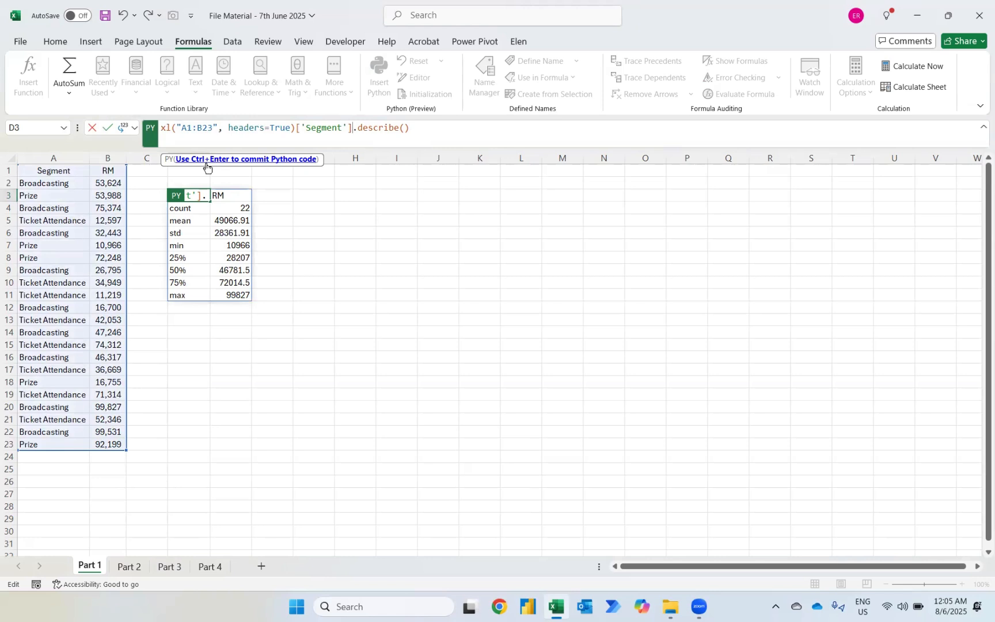
{"action": "key", "text": "ctrl+Return"}
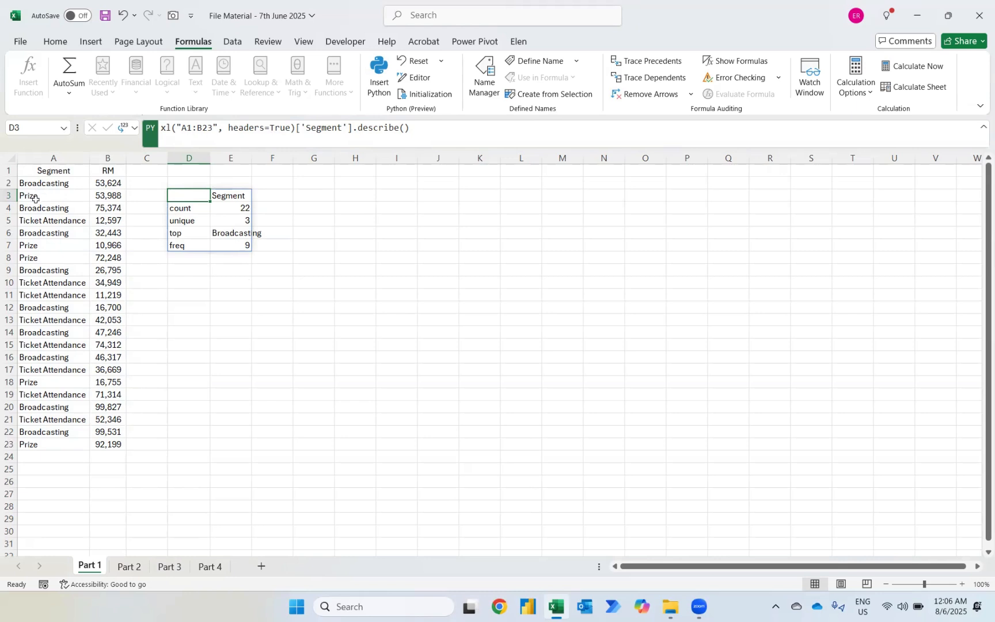
Replace the segment name in A3 with Sponsorship.
{"action": "left_click", "coordinate": [50, 231]}
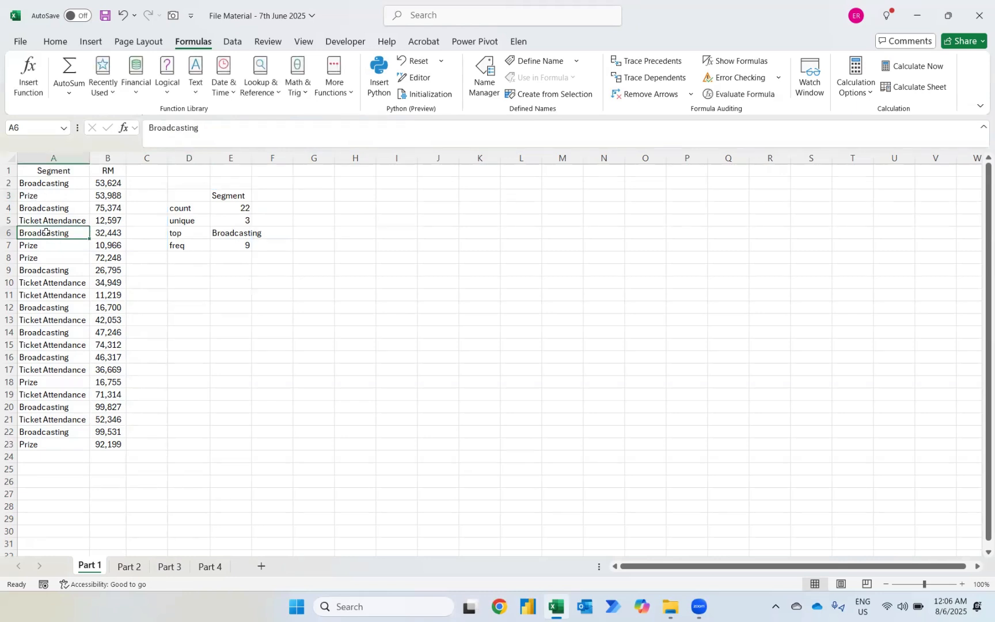
{"action": "key", "text": "Up"}
{"action": "key", "text": "Up"}
{"action": "key", "text": "Up"}
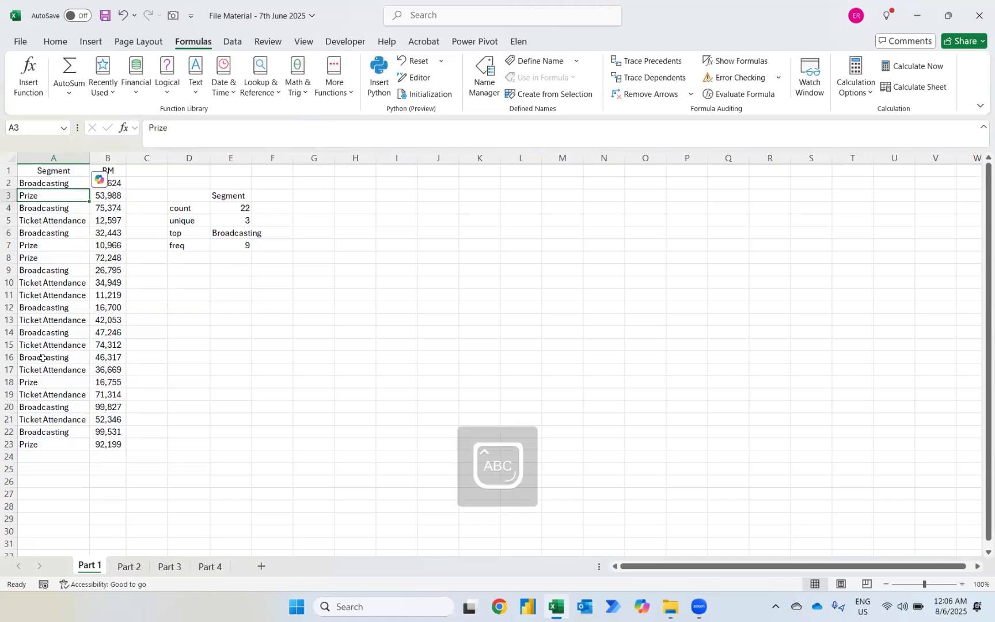
{"action": "type", "text": "Sponsorship"}
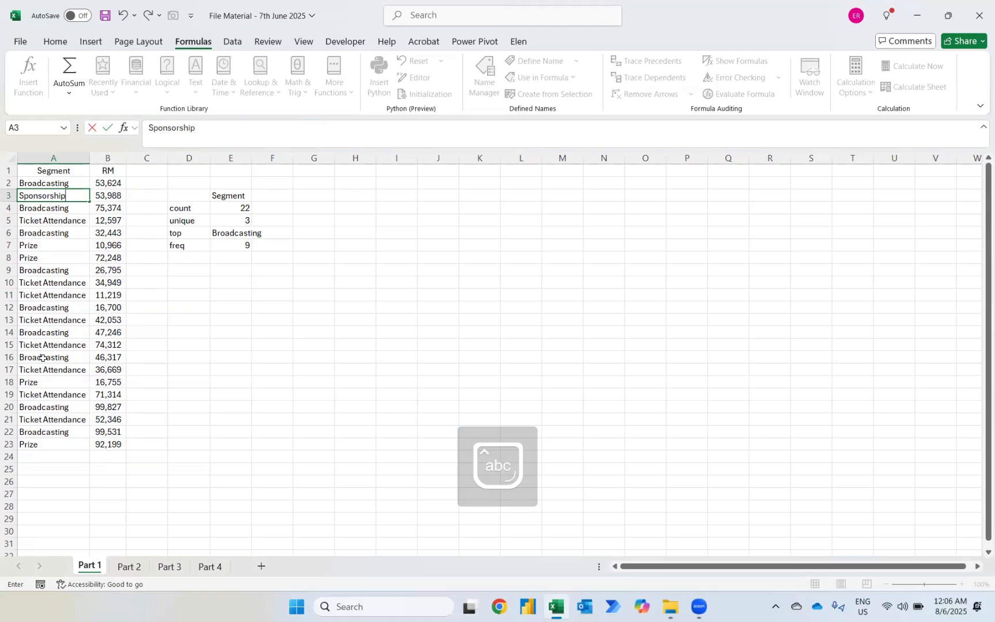
{"action": "key", "text": "Return"}
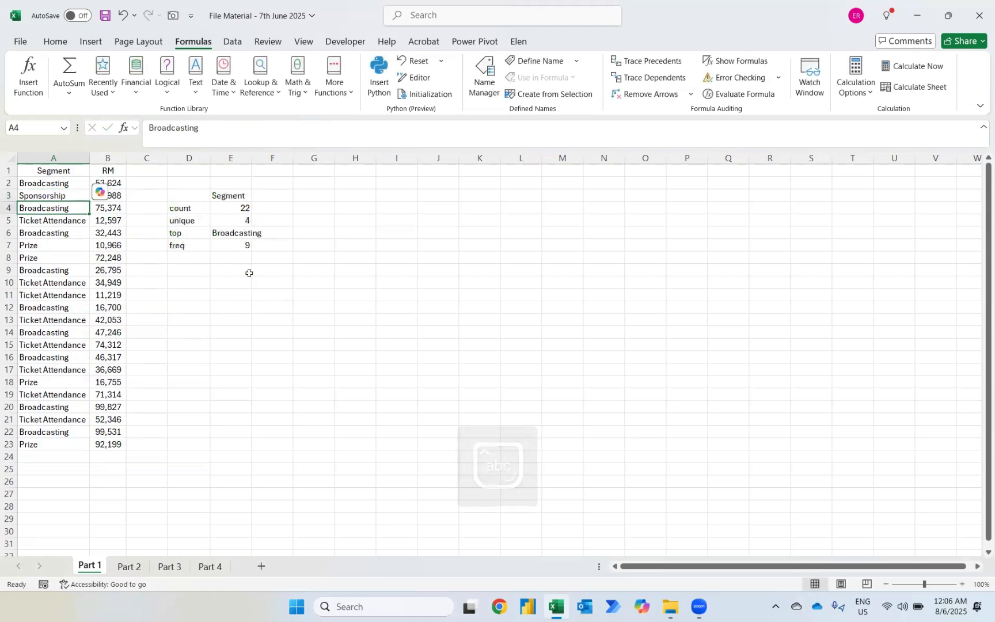
Replace the segment name in A11 with Player Transfer.
{"action": "left_click", "coordinate": [67, 294]}
{"action": "type", "text": "Pla"}
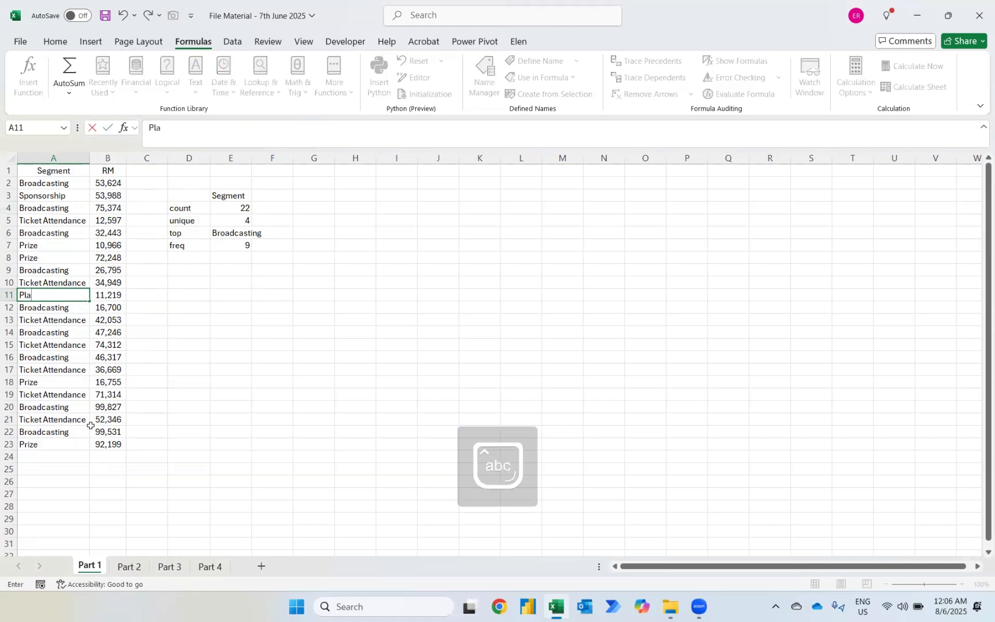
{"action": "type", "text": "yer Transfer"}
{"action": "key", "text": "Return"}
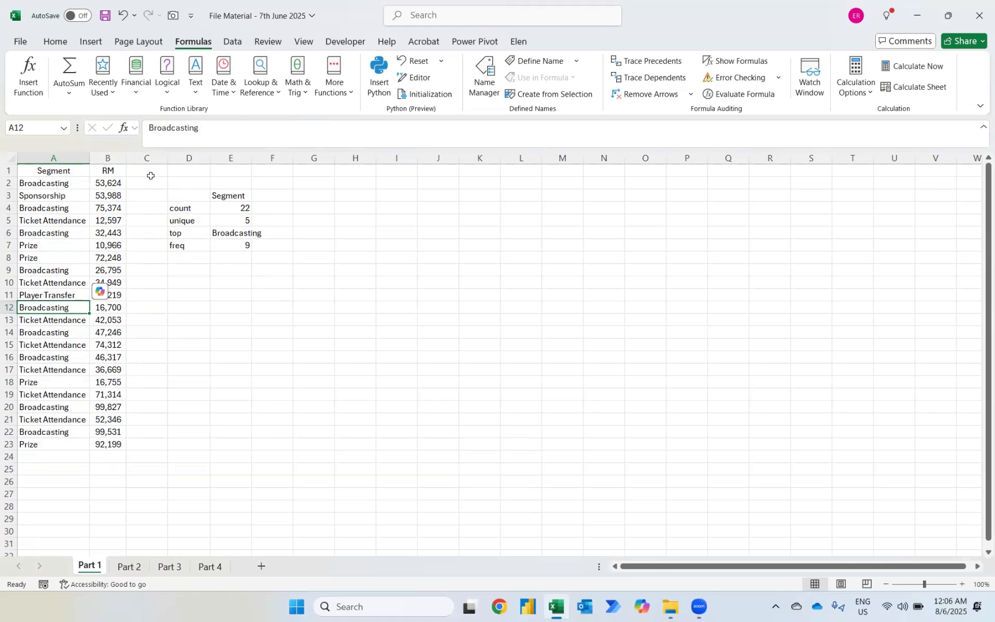
Replace describe() with value_counts() in the D3 Python formula to count the entries per segment.
{"action": "left_click", "coordinate": [187, 192]}
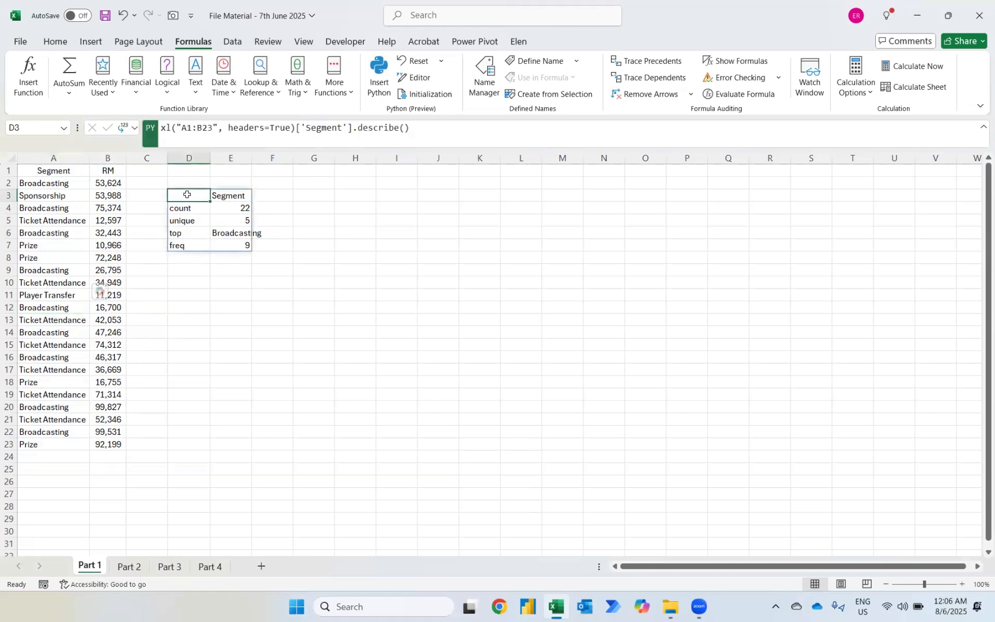
{"action": "left_click", "coordinate": [357, 128]}
{"action": "key", "text": "shift+End"}
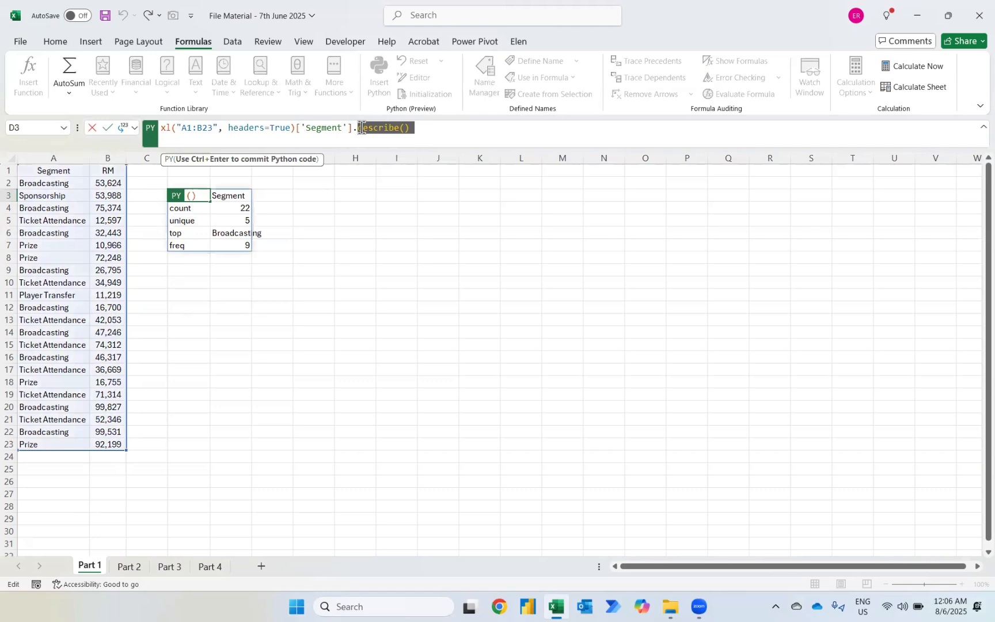
{"action": "type", "text": "valu"}
{"action": "key", "text": "Down"}
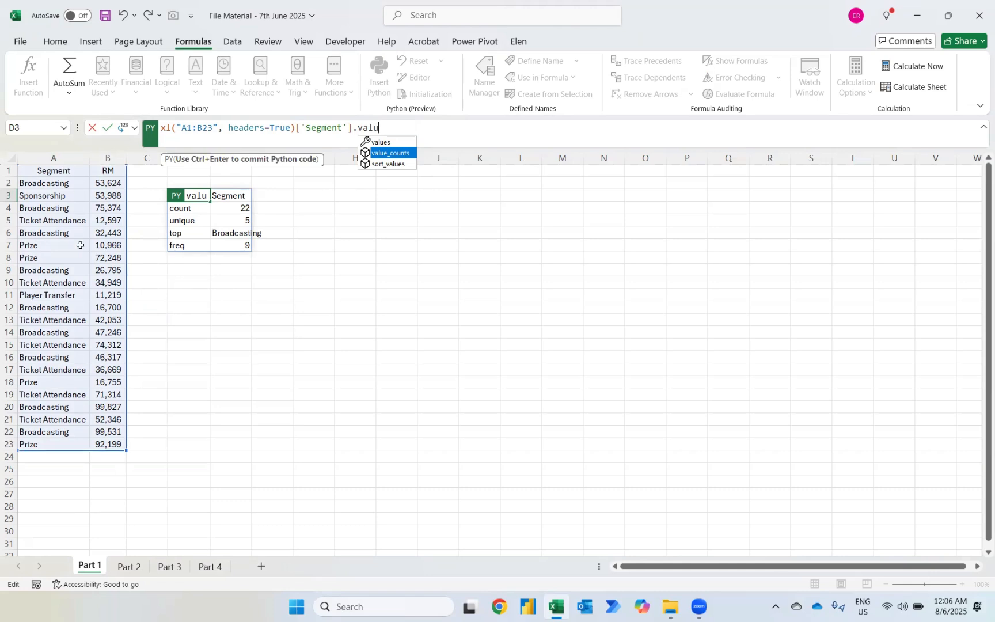
{"action": "key", "text": "Tab"}
{"action": "type", "text": "()"}
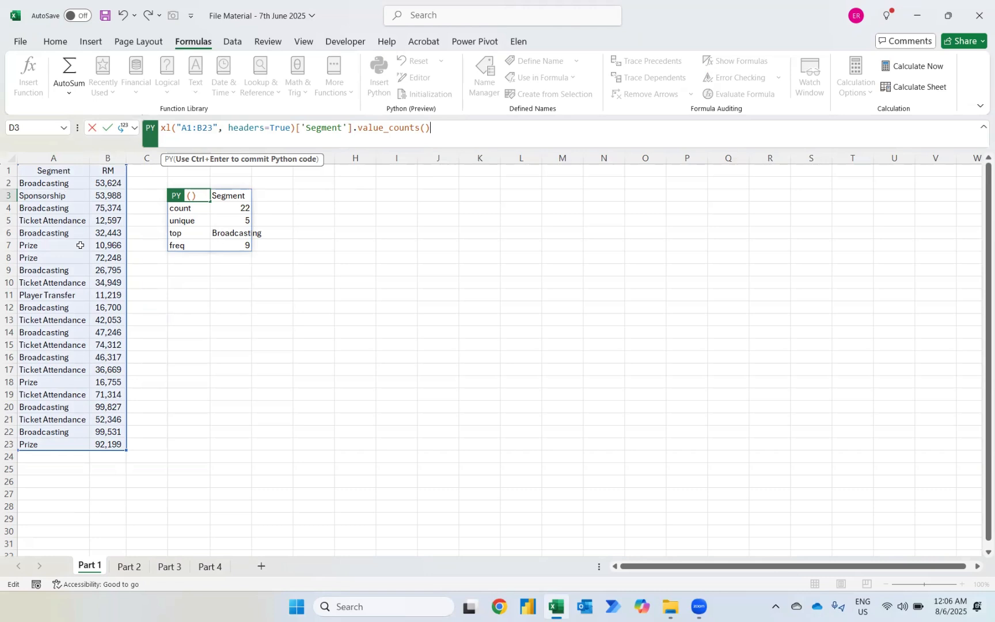
{"action": "key", "text": "ctrl+Return"}
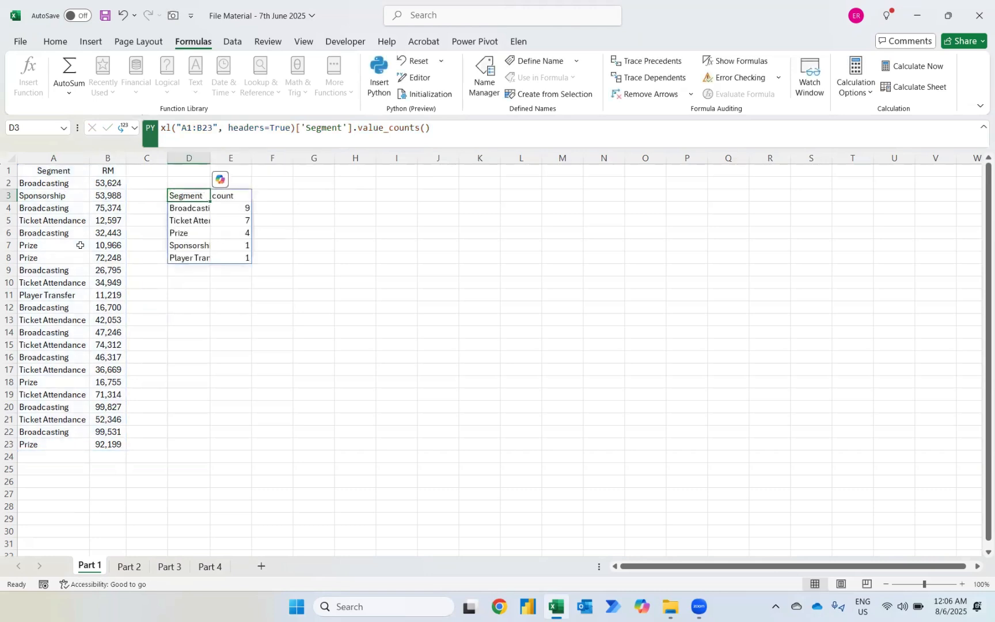
Review the segment counts and autofit the column widths of the result range D3:E8.
{"action": "key", "text": "Down"}
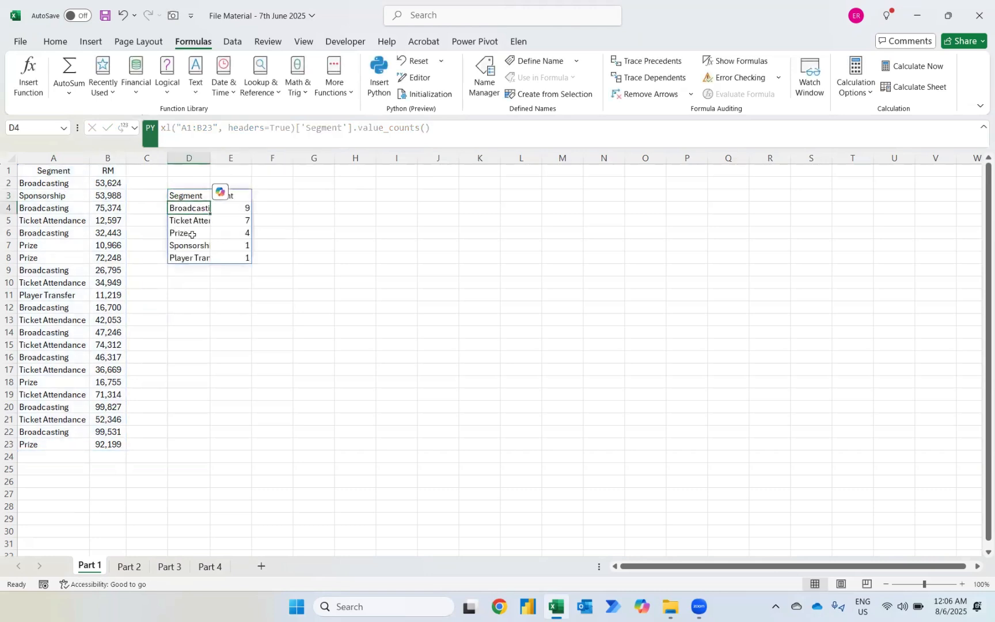
{"action": "key", "text": "Down"}
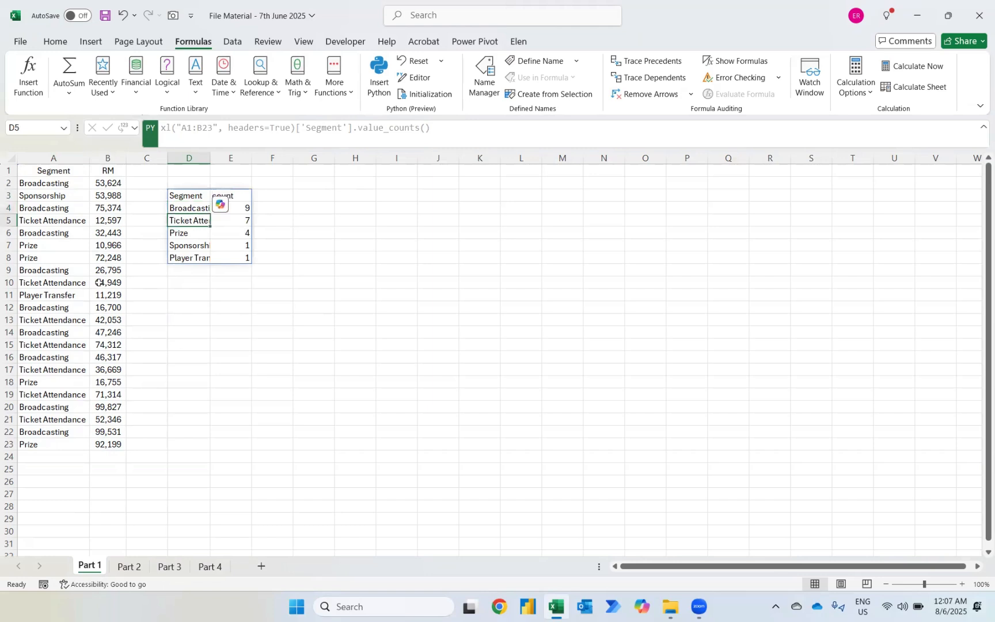
{"action": "key", "text": "Right"}
{"action": "key", "text": "Left"}
{"action": "key", "text": "Down"}
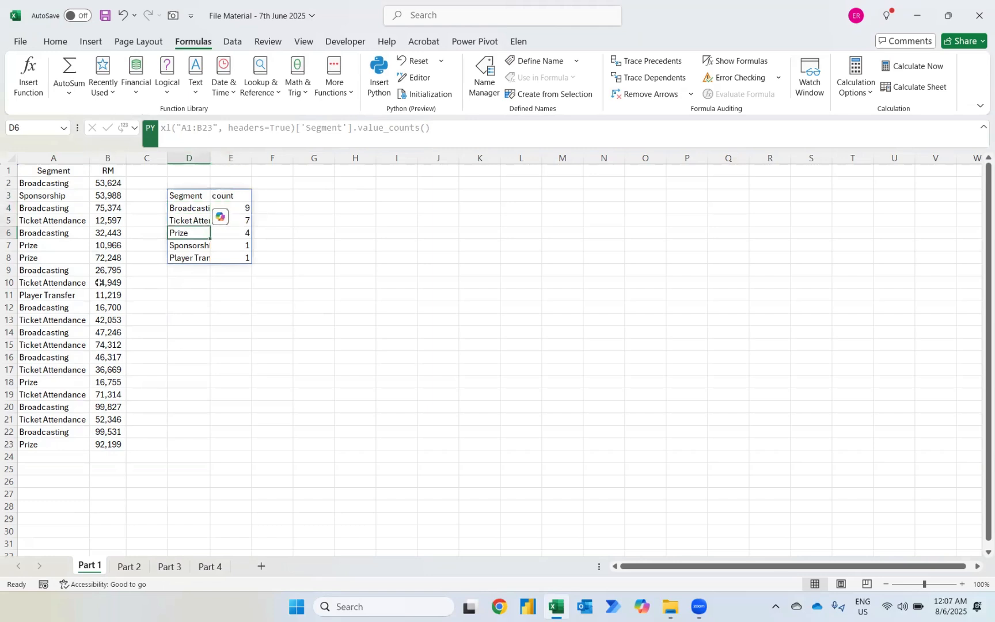
{"action": "key", "text": "Down"}
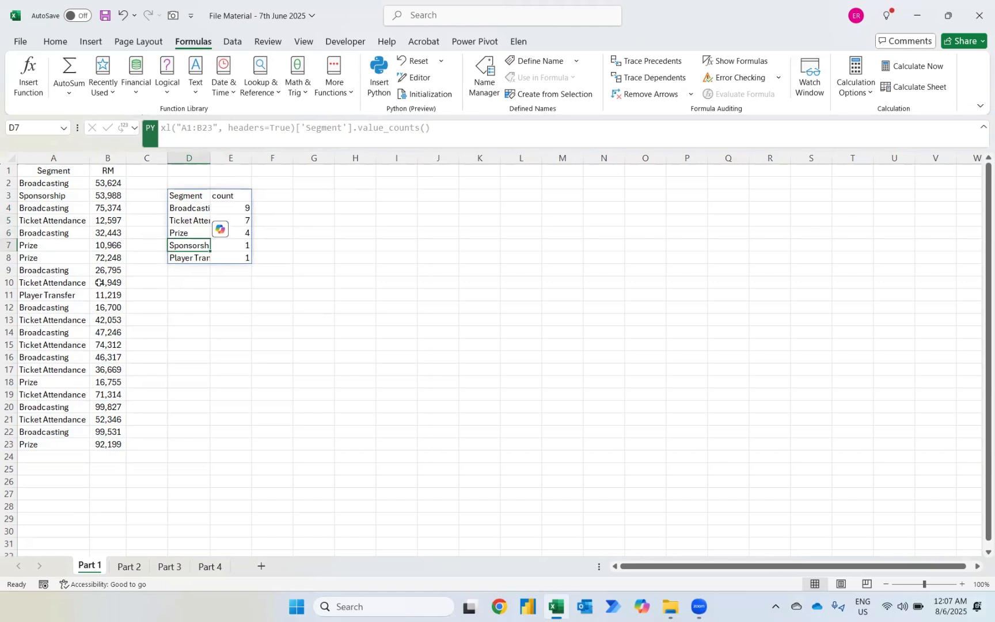
{"action": "key", "text": "Down"}
{"action": "key", "text": "ctrl+a"}
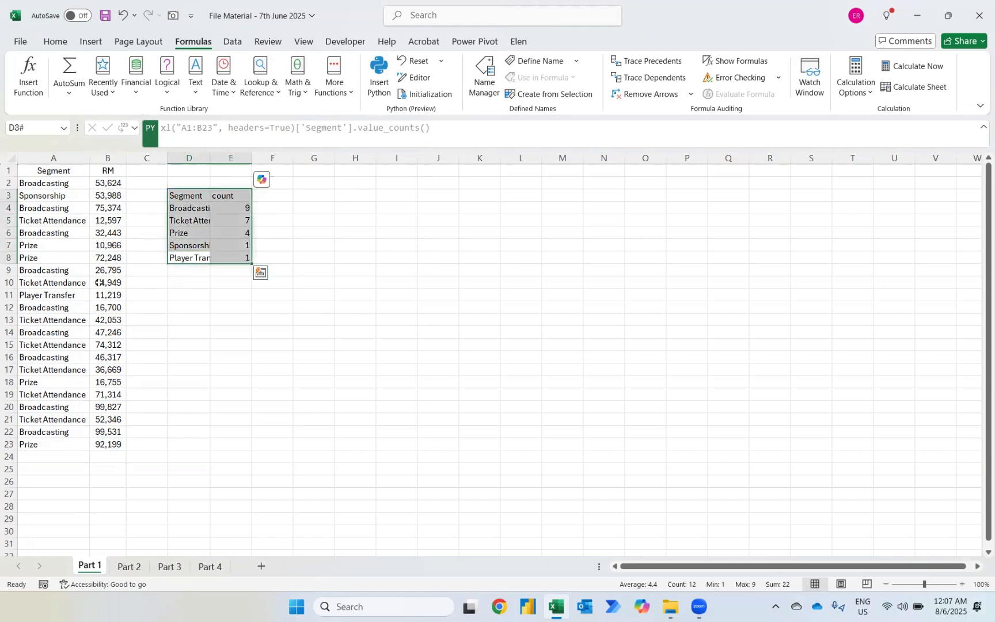
{"action": "key", "text": "alt"}
{"action": "key", "text": "h"}
{"action": "key", "text": "o"}
{"action": "key", "text": "i"}
Replace the Segment value_counts part of the D3 Python formula with .groupby('Segment') to group the table by segment.
{"action": "key", "text": "Up"}
{"action": "key", "text": "Up"}
{"action": "key", "text": "Up"}
{"action": "key", "text": "Up"}
{"action": "key", "text": "Up"}
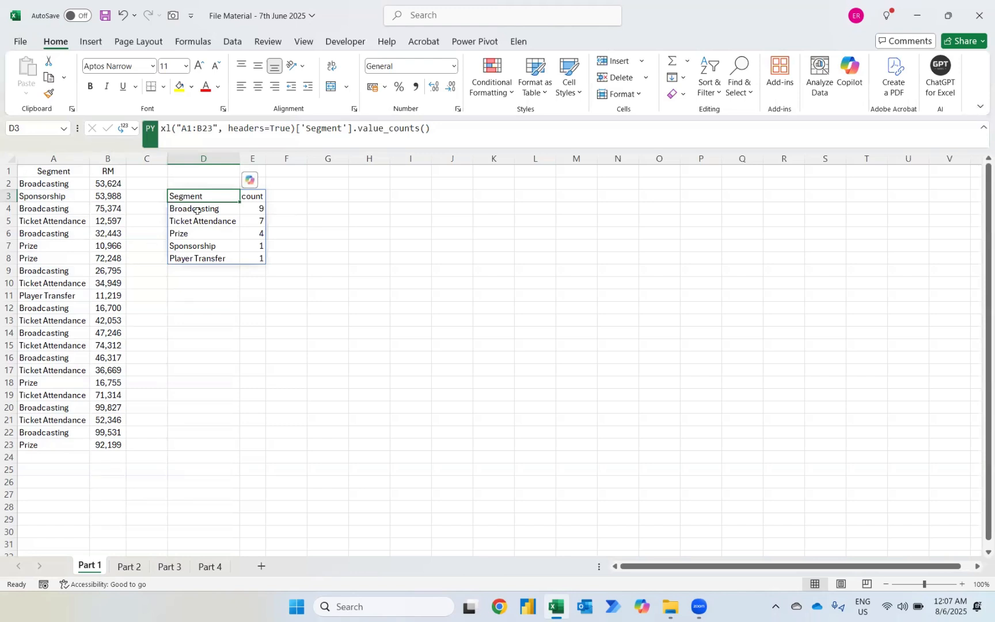
{"action": "left_click", "coordinate": [296, 130]}
{"action": "key", "text": "shift+End"}
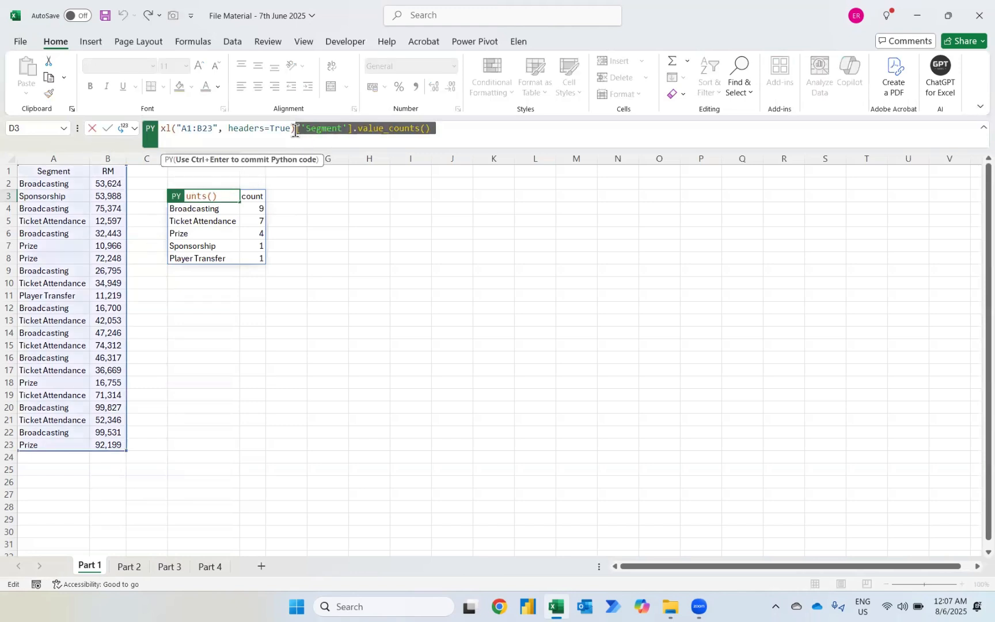
{"action": "key", "text": "Delete"}
{"action": "type", "text": ".grou"}
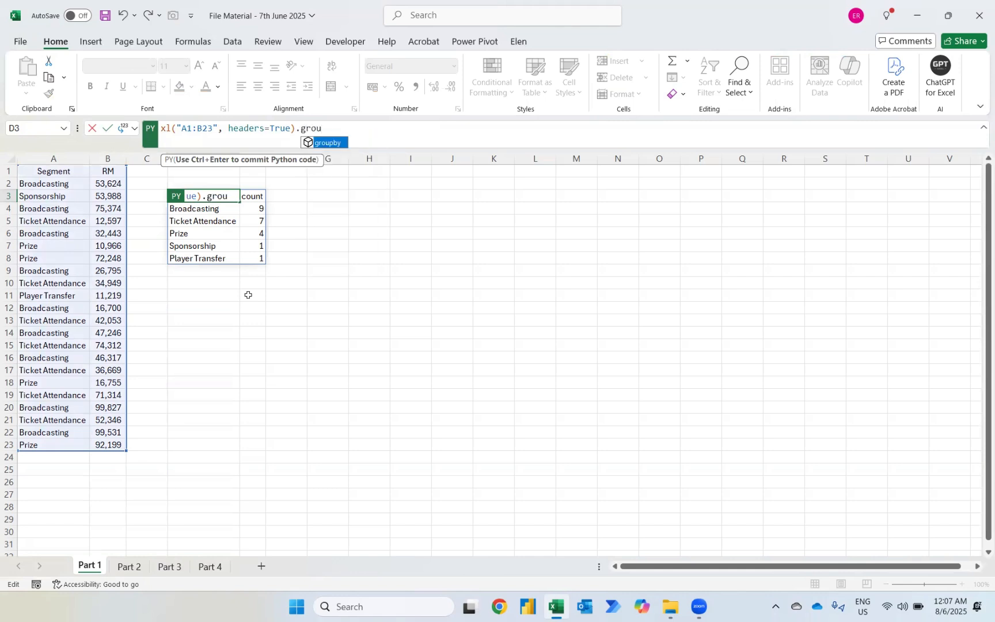
{"action": "key", "text": "Tab"}
{"action": "type", "text": "("}
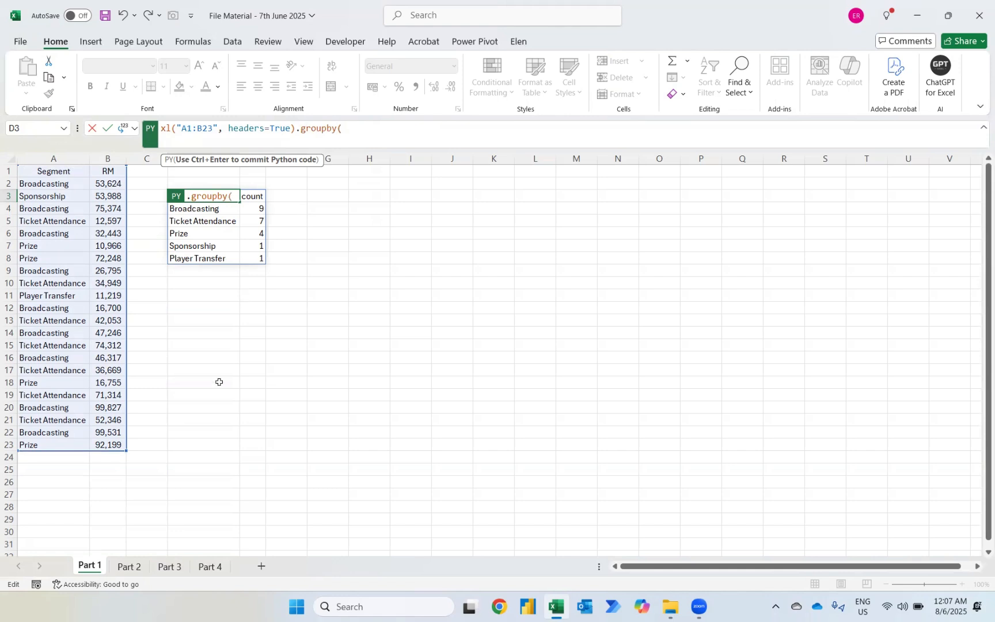
{"action": "type", "text": "'Se"}
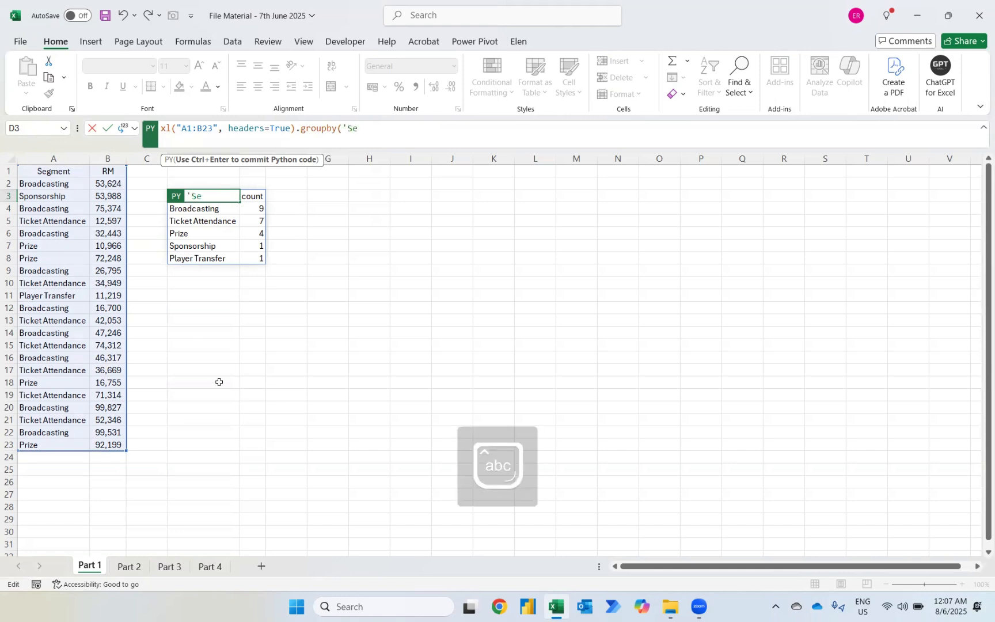
{"action": "type", "text": "gment')"}
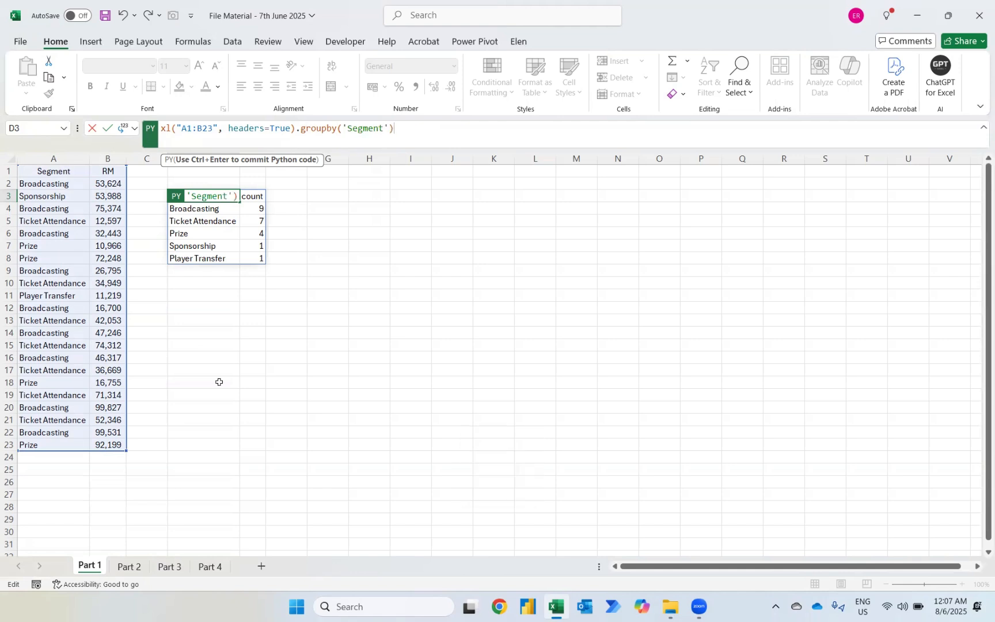
Complete the D3 Python formula with ['RM'].sum() and run it to total RM per segment.
{"action": "type", "text": "['"}
{"action": "key", "text": "Caps_Lock"}
{"action": "type", "text": "RM'"}
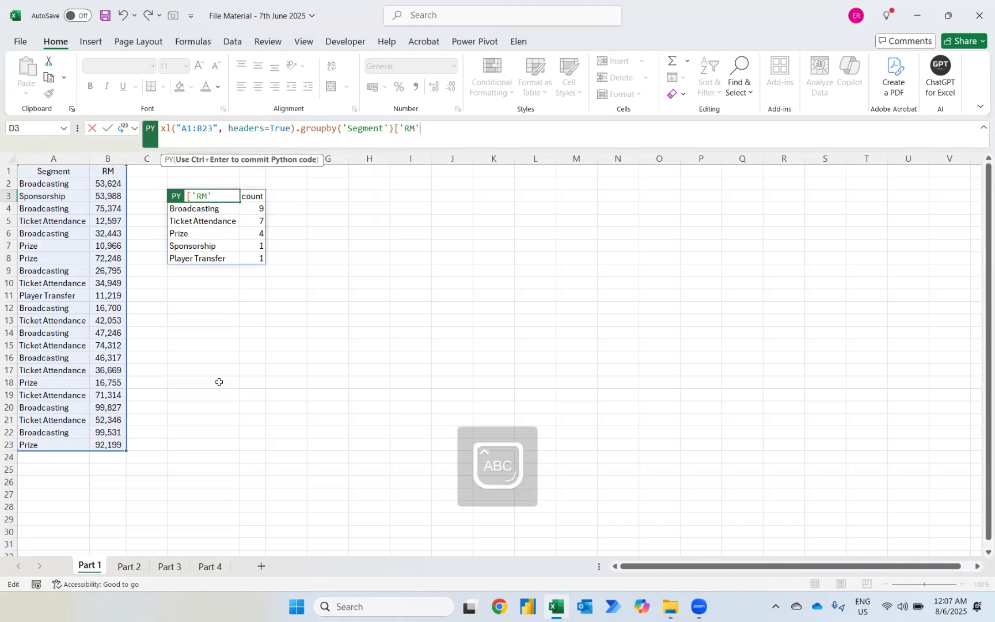
{"action": "type", "text": "]."}
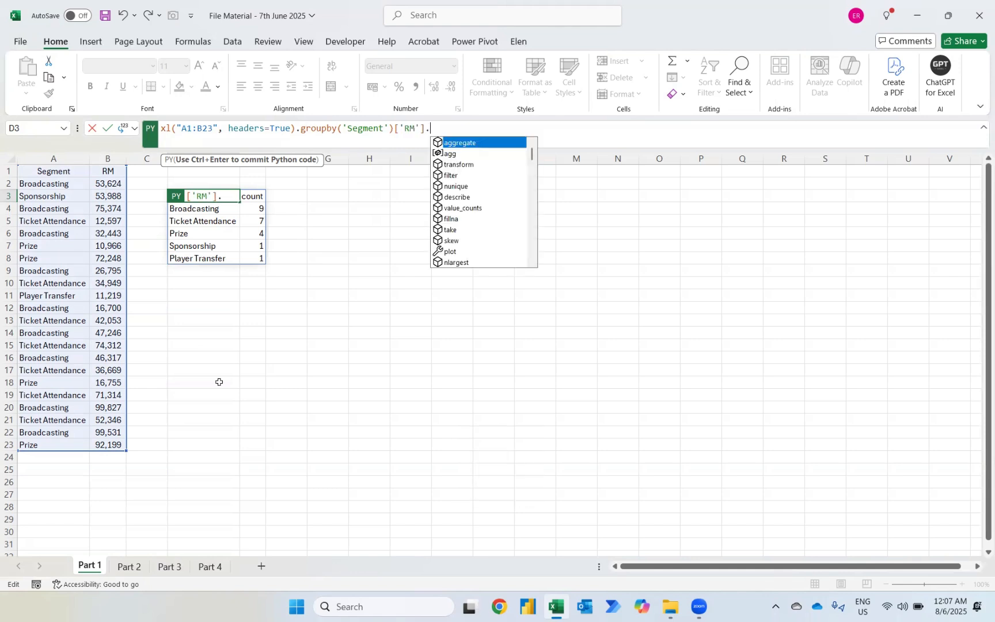
{"action": "key", "text": "Caps_Lock"}
{"action": "type", "text": "sum()"}
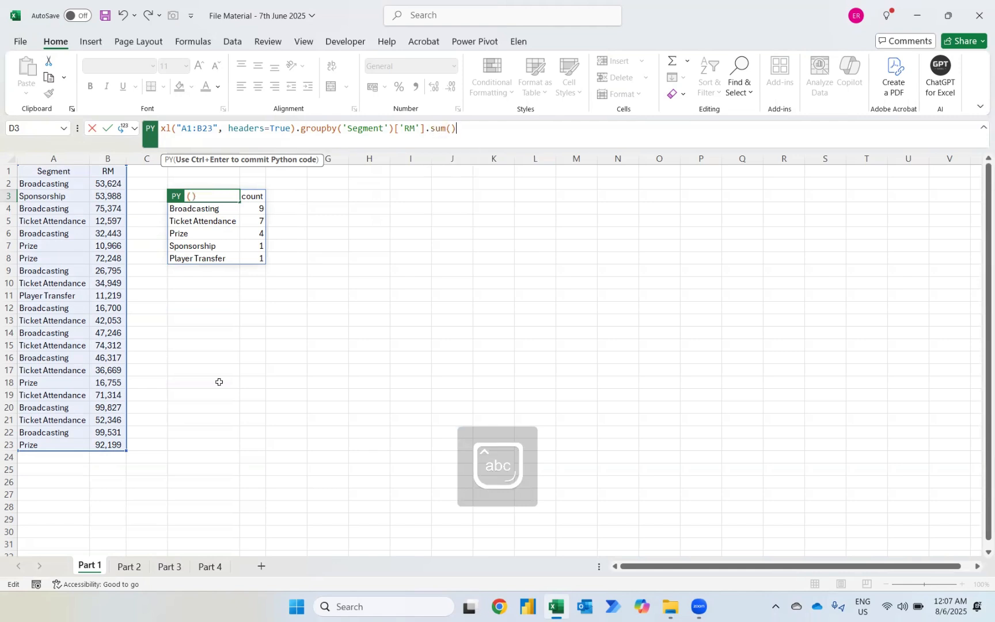
{"action": "key", "text": "ctrl+Return"}
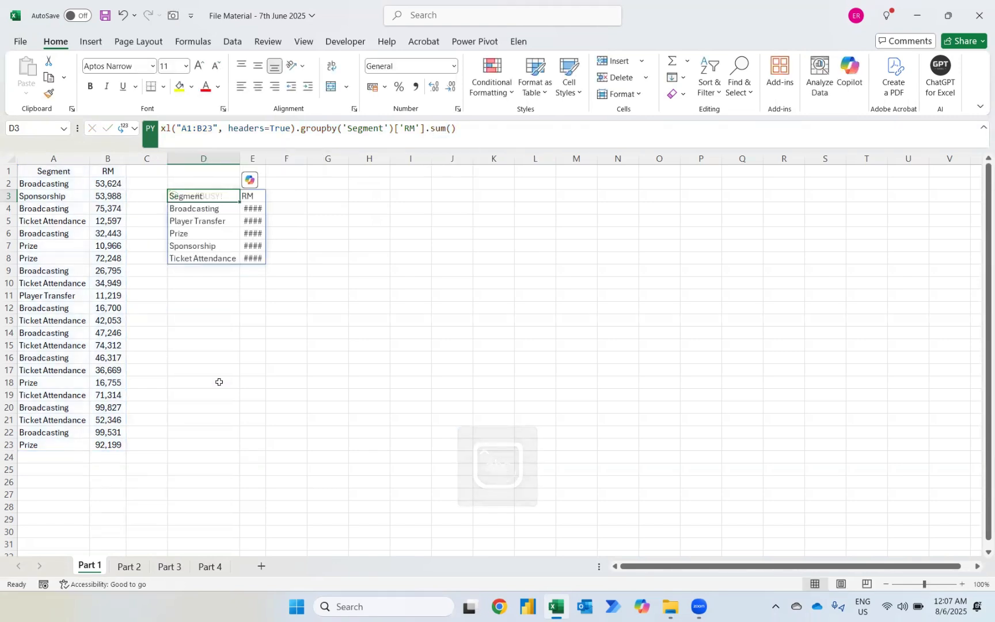
Autofit the column widths of the grouped result D3:E8 and look through the RM total of each segment.
{"action": "key", "text": "Down"}
{"action": "key", "text": "ctrl+a"}
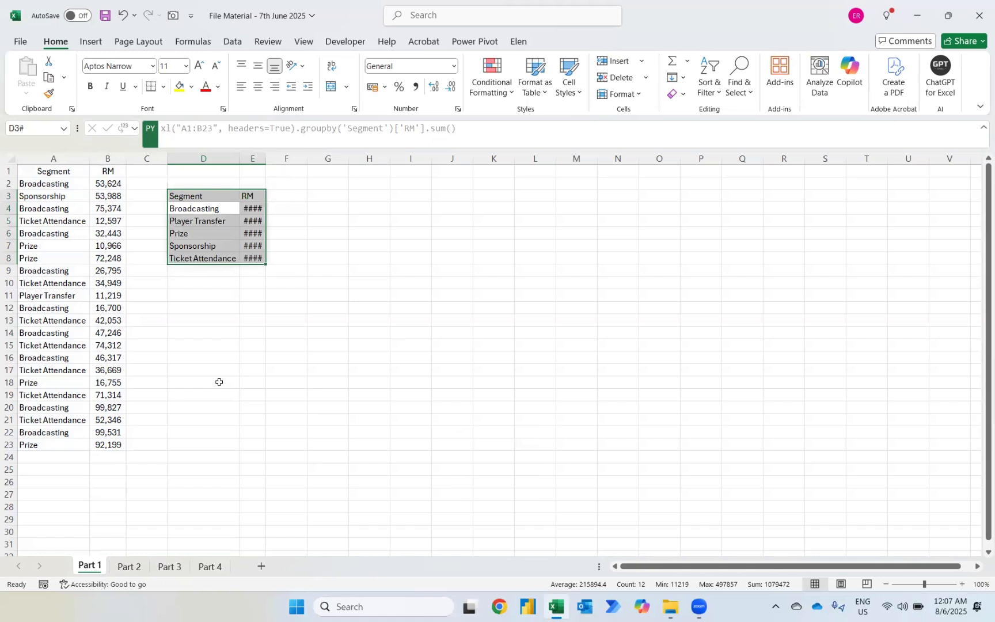
{"action": "key", "text": "alt+h"}
{"action": "key", "text": "o"}
{"action": "key", "text": "i"}
{"action": "key", "text": "Down"}
{"action": "key", "text": "Up"}
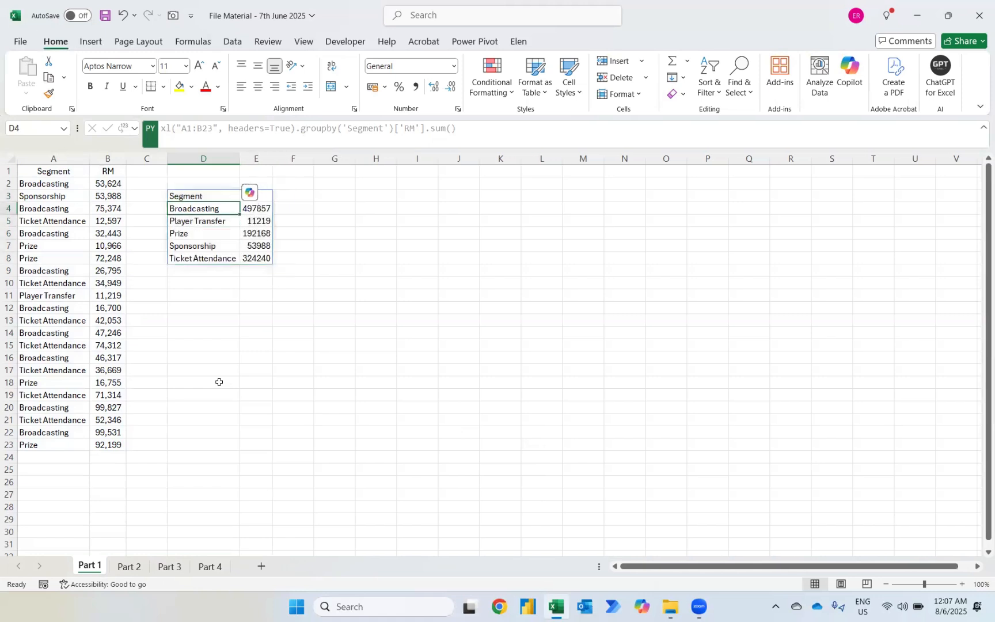
{"action": "key", "text": "Down"}
{"action": "key", "text": "Down"}
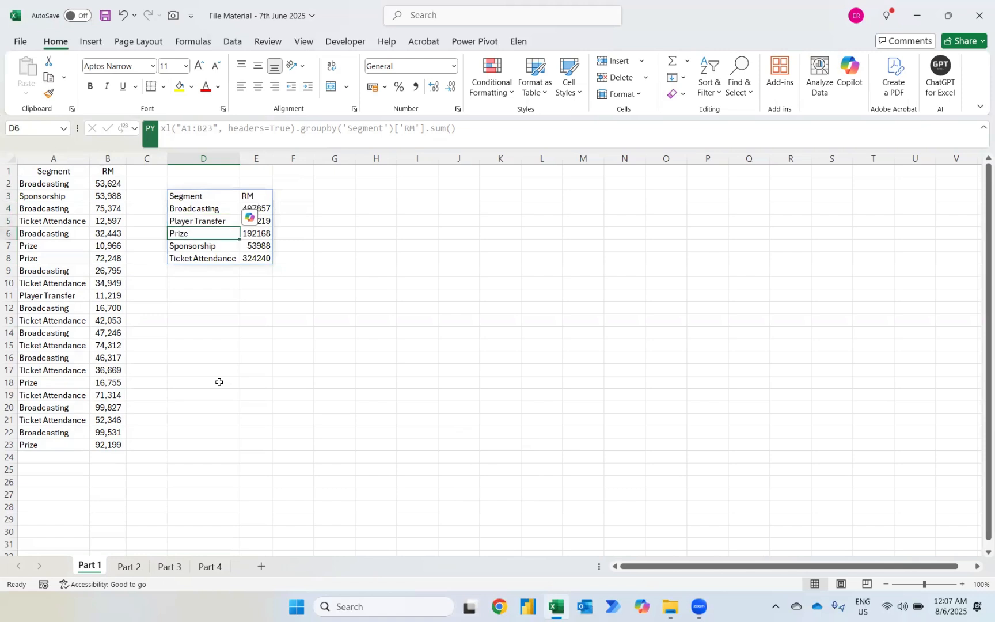
{"action": "key", "text": "Down"}
{"action": "key", "text": "Down"}
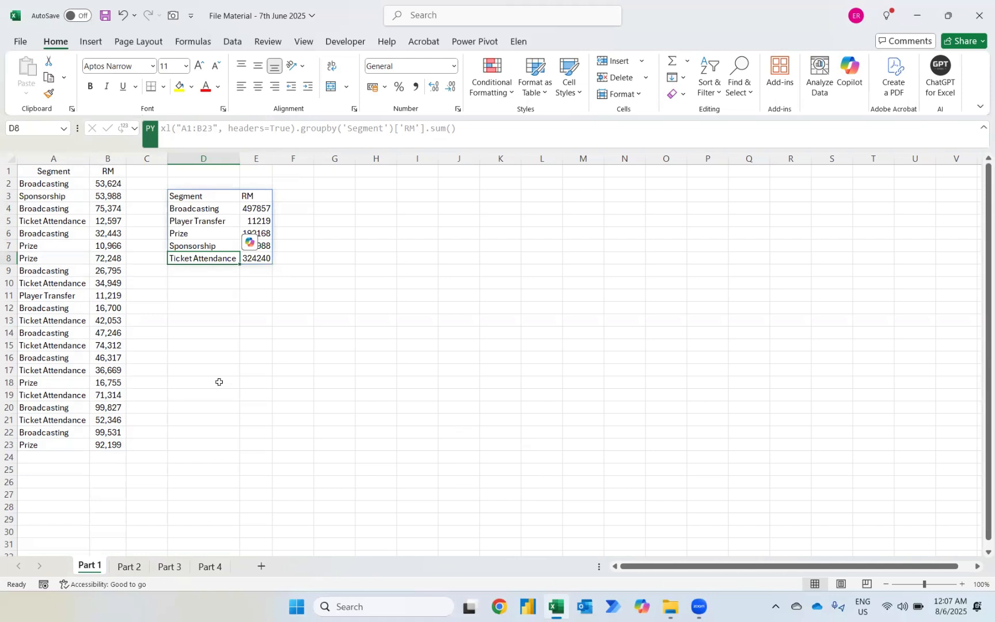
Append .nlargest(3) to the D3 Python formula and run it to return the three segments with the highest RM totals.
{"action": "key", "text": "Up"}
{"action": "key", "text": "Up"}
{"action": "key", "text": "Up"}
{"action": "key", "text": "Up"}
{"action": "key", "text": "Up"}
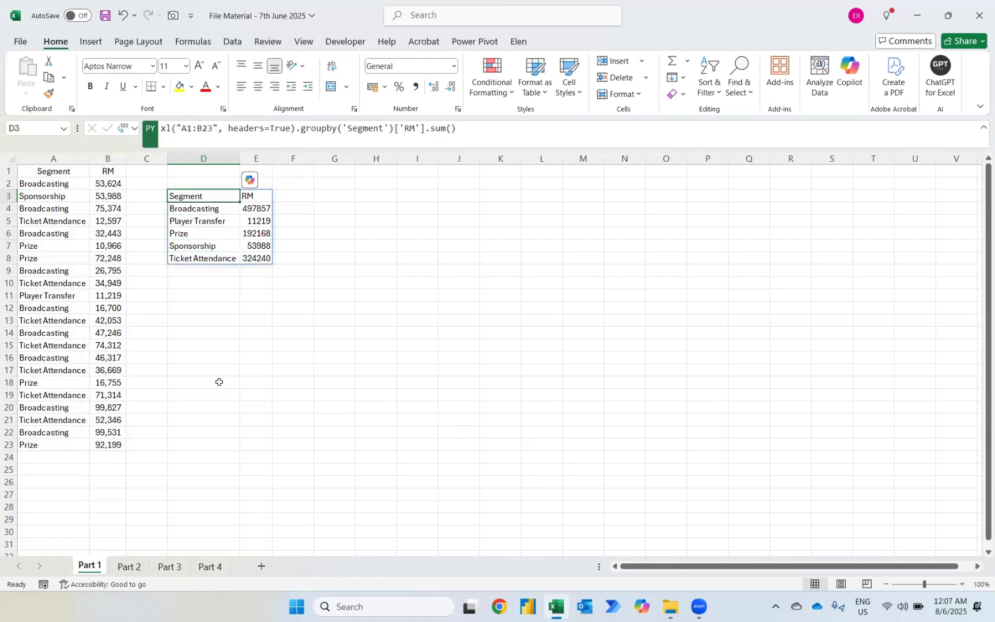
{"action": "left_click", "coordinate": [464, 130]}
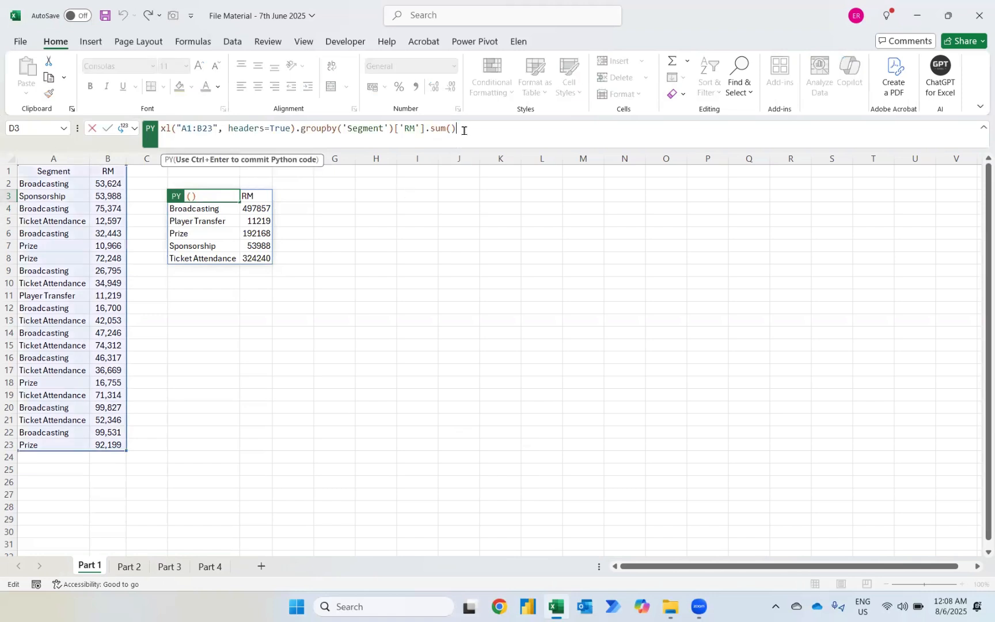
{"action": "type", "text": ".nl"}
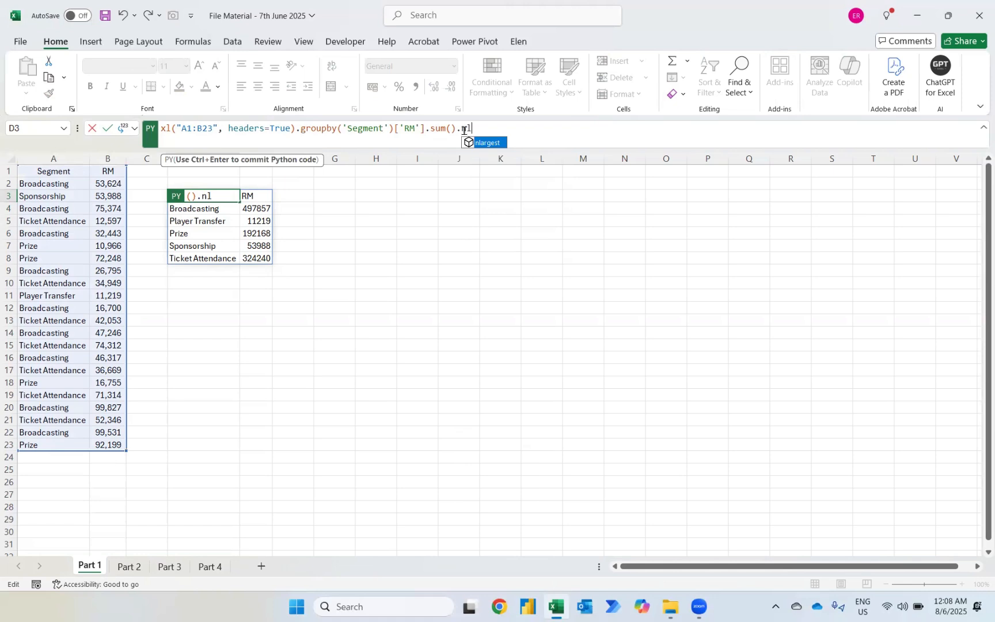
{"action": "key", "text": "Tab"}
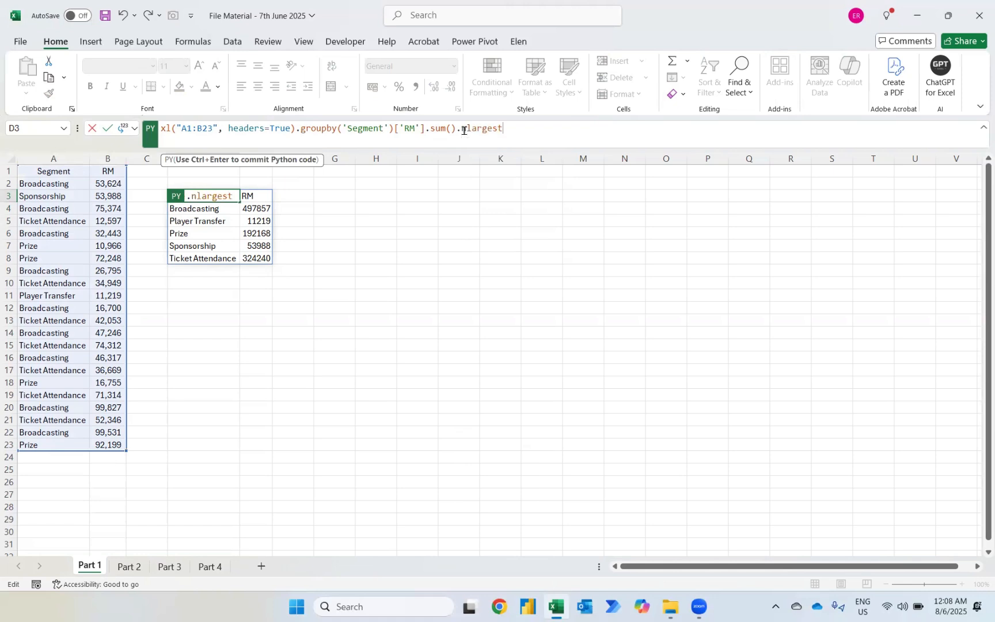
{"action": "type", "text": "(3)"}
{"action": "key", "text": "ctrl+Return"}
{"action": "key", "text": "Down"}
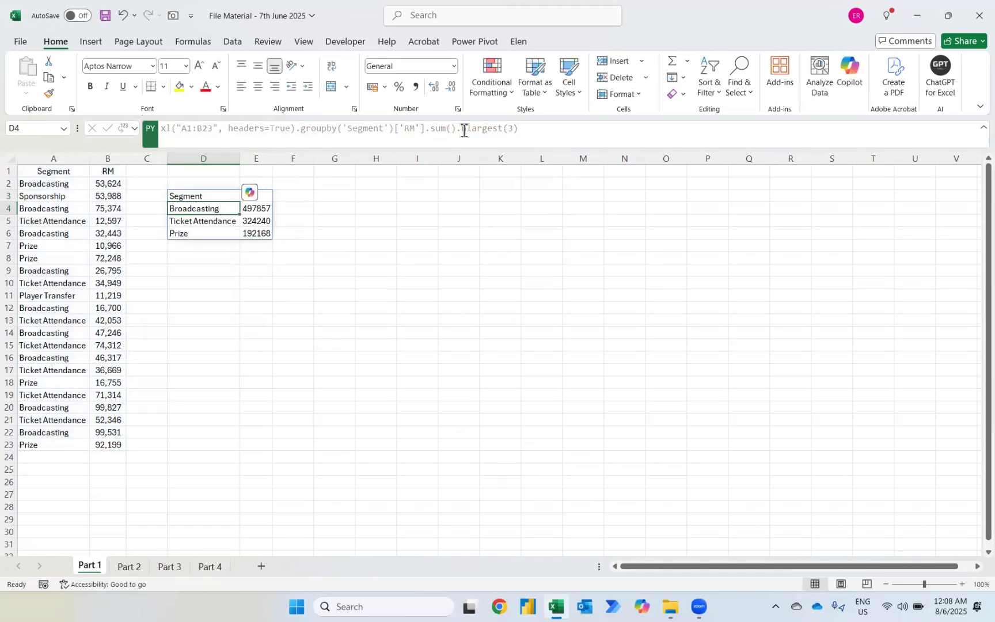